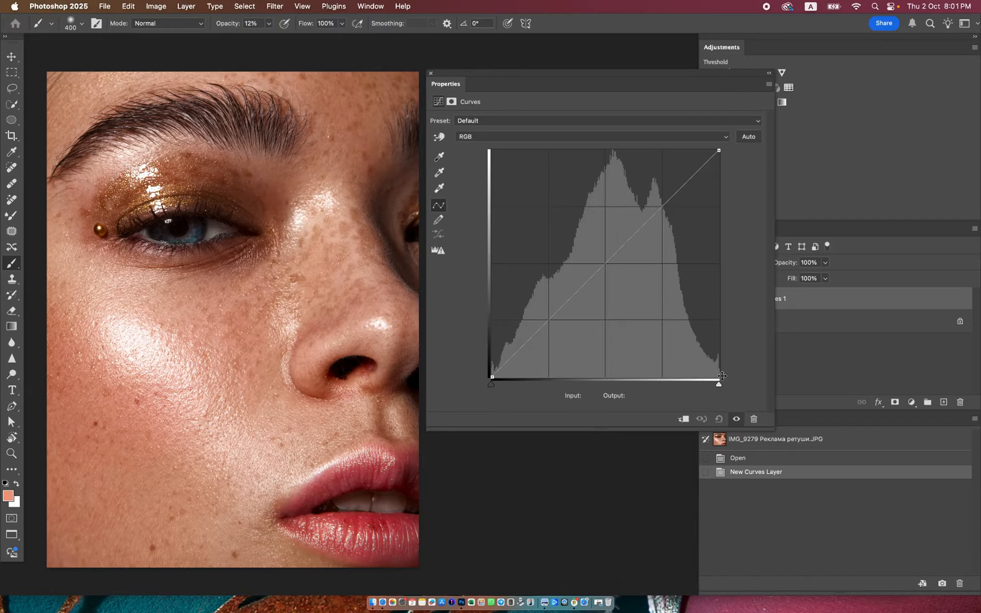
Step: Examine the bright skin highlights beside the eye at pixel level and compare them with the Curves histogram's highlight end
{"action": "scroll", "coordinate": [295, 230], "scroll_direction": "up", "scroll_amount": 5}
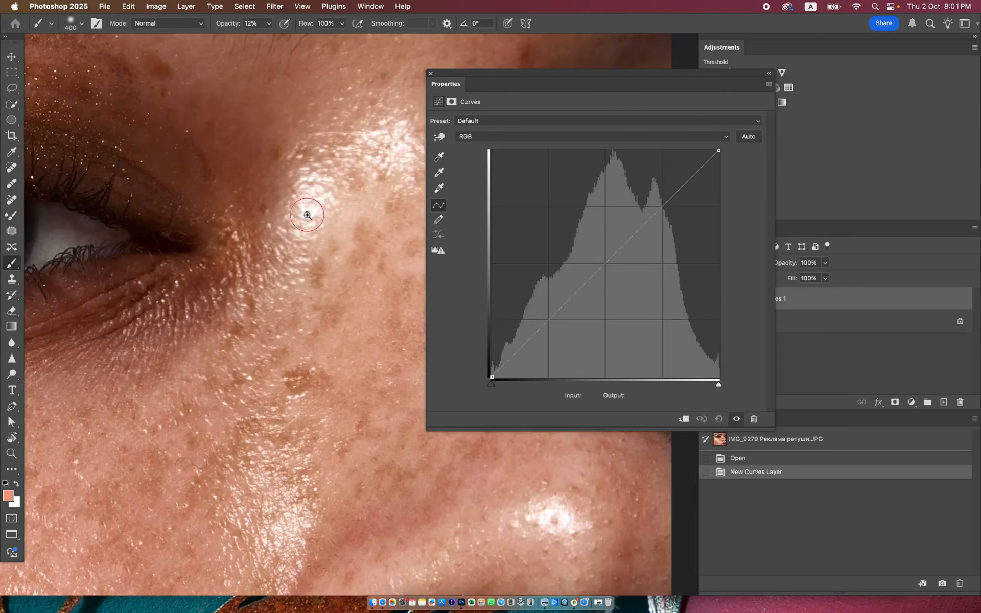
{"action": "scroll", "coordinate": [330, 221], "scroll_direction": "up", "scroll_amount": 5}
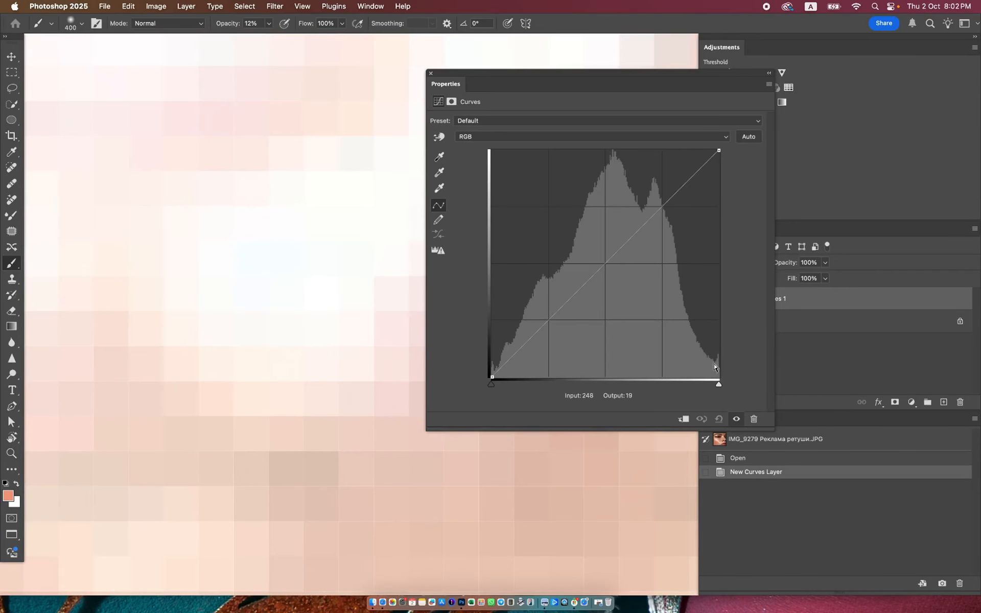
{"action": "scroll", "coordinate": [396, 363], "scroll_direction": "down", "scroll_amount": 2}
{"action": "scroll", "coordinate": [396, 362], "scroll_direction": "down", "scroll_amount": 5}
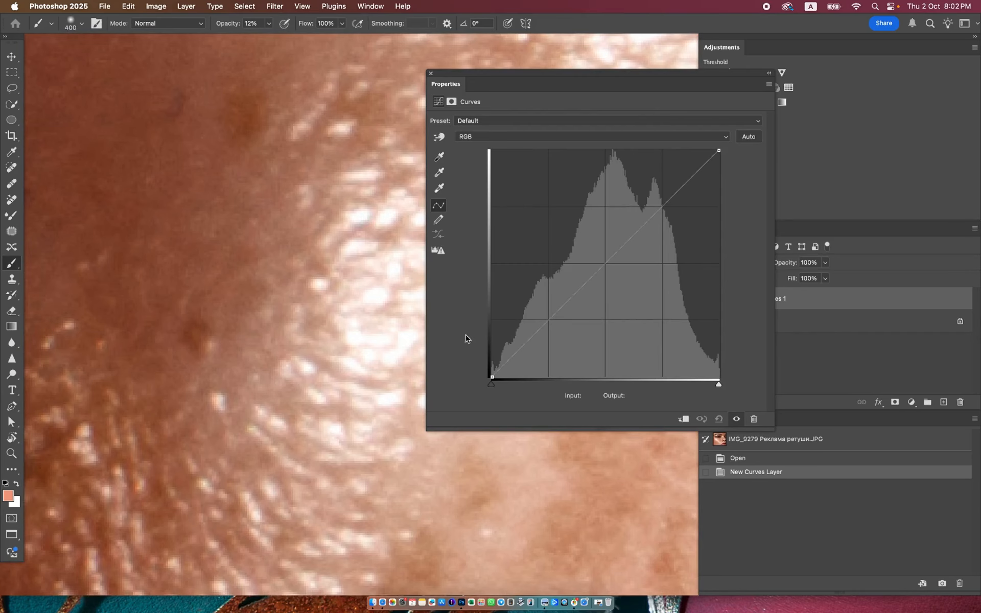
{"action": "scroll", "coordinate": [317, 333], "scroll_direction": "down", "scroll_amount": 5}
{"action": "scroll", "coordinate": [318, 333], "scroll_direction": "down", "scroll_amount": 5}
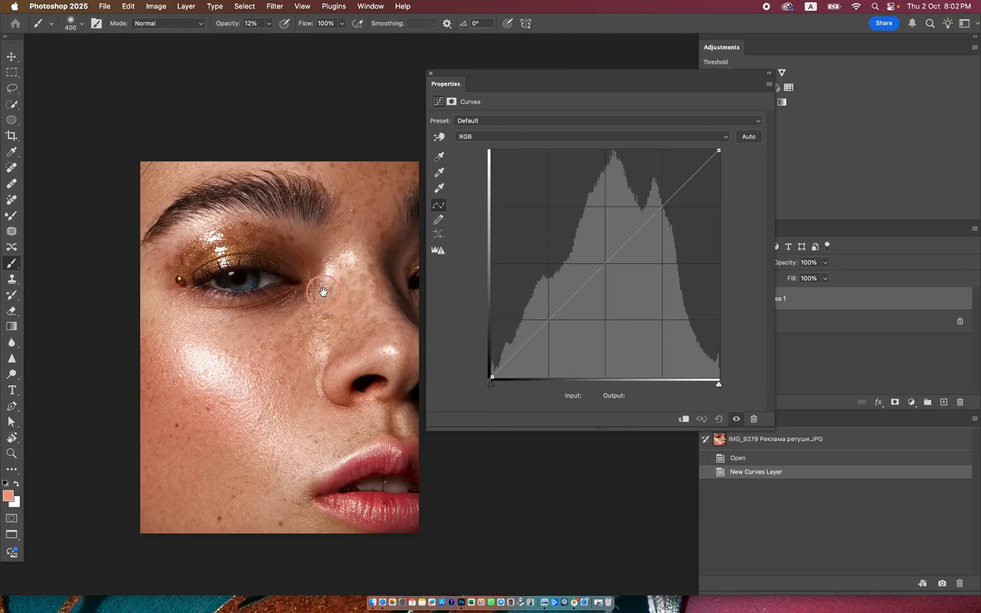
{"action": "scroll", "coordinate": [291, 337], "scroll_direction": "up", "scroll_amount": 1}
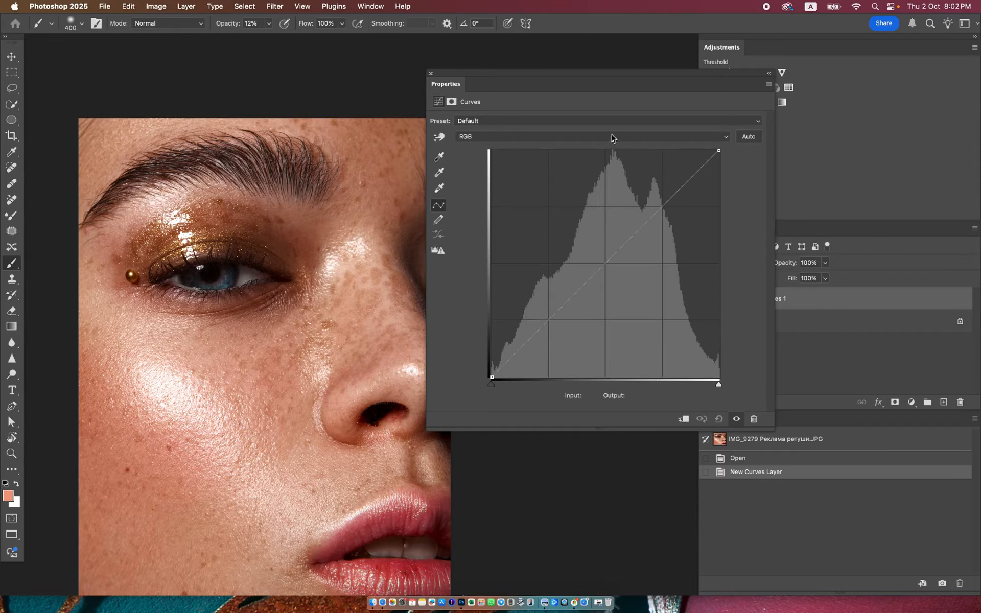
{"action": "scroll", "coordinate": [296, 361], "scroll_direction": "down", "scroll_amount": 3}
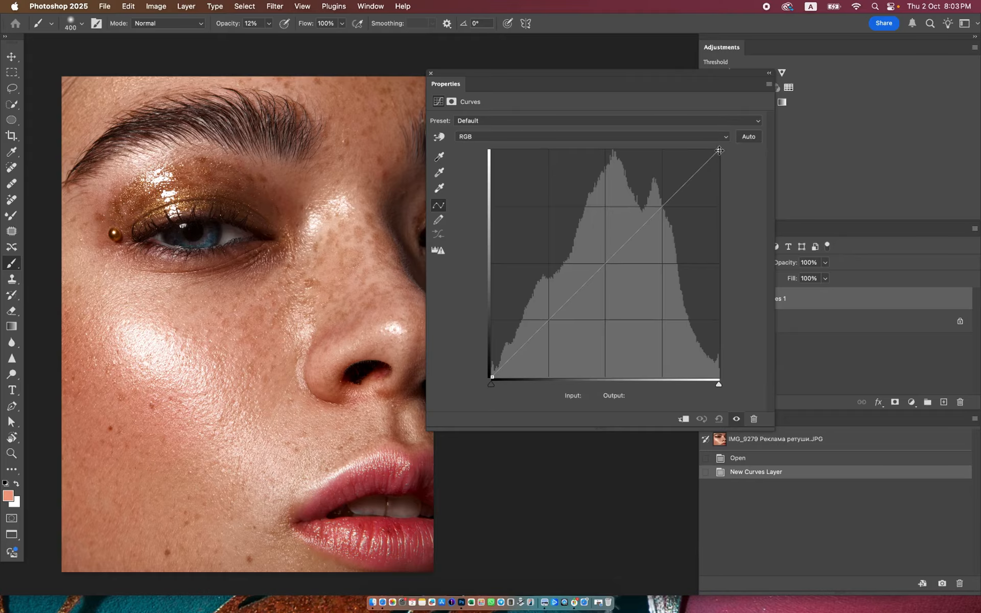
Step: Move the RGB curve's white point to input 201, output 255, and restore it to input 255
{"action": "left_click_drag", "start_coordinate": [719, 150], "coordinate": [669, 147]}
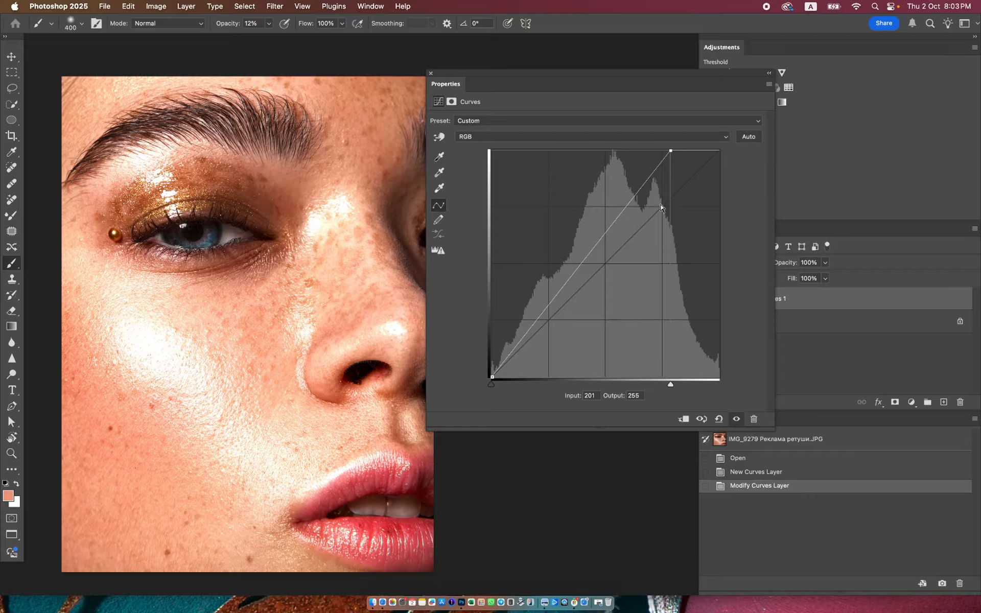
{"action": "left_click", "coordinate": [656, 169]}
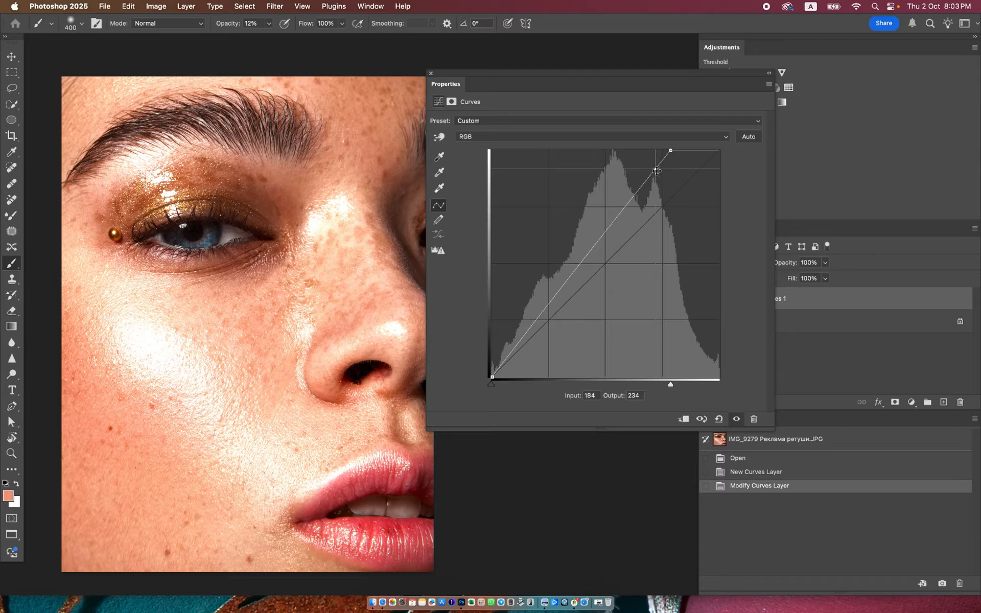
{"action": "key", "text": "Delete"}
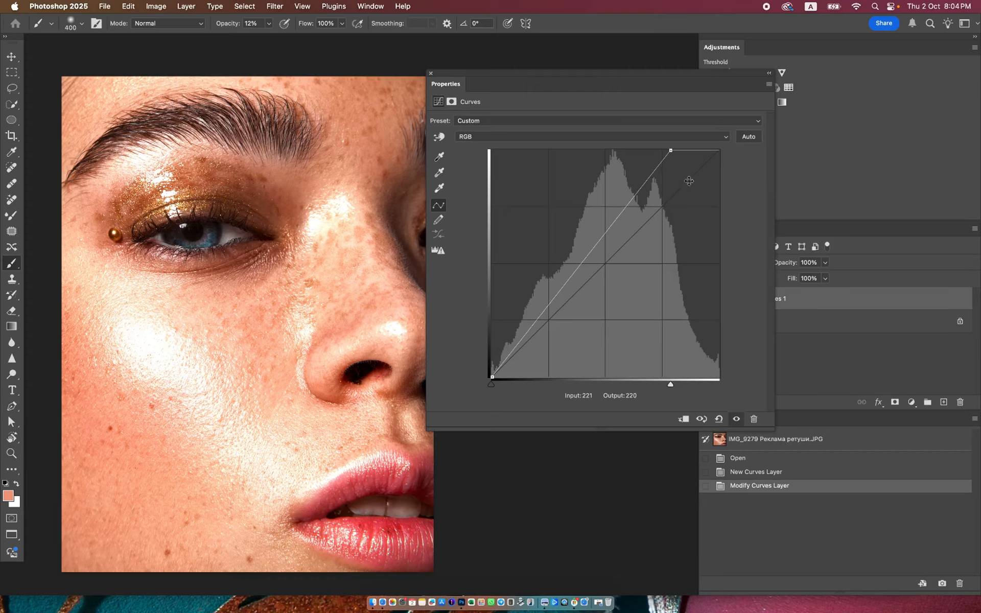
{"action": "left_click_drag", "start_coordinate": [670, 151], "coordinate": [744, 148]}
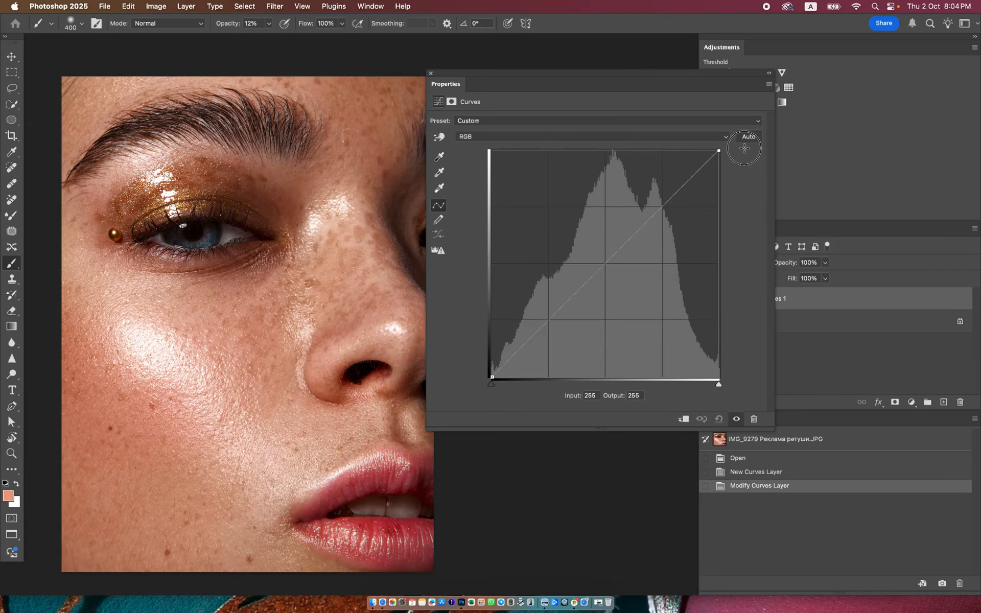
Step: Lift an RGB midtone point to input 128, output 169, shift it to input 87, output 156, and remove it
{"action": "left_click", "coordinate": [606, 264]}
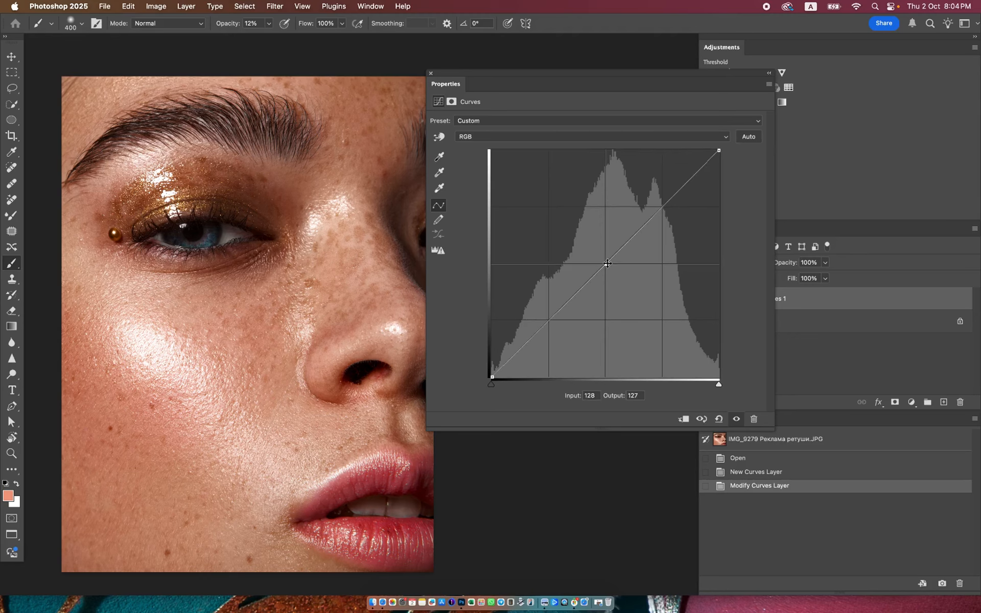
{"action": "left_click_drag", "start_coordinate": [605, 264], "coordinate": [606, 226]}
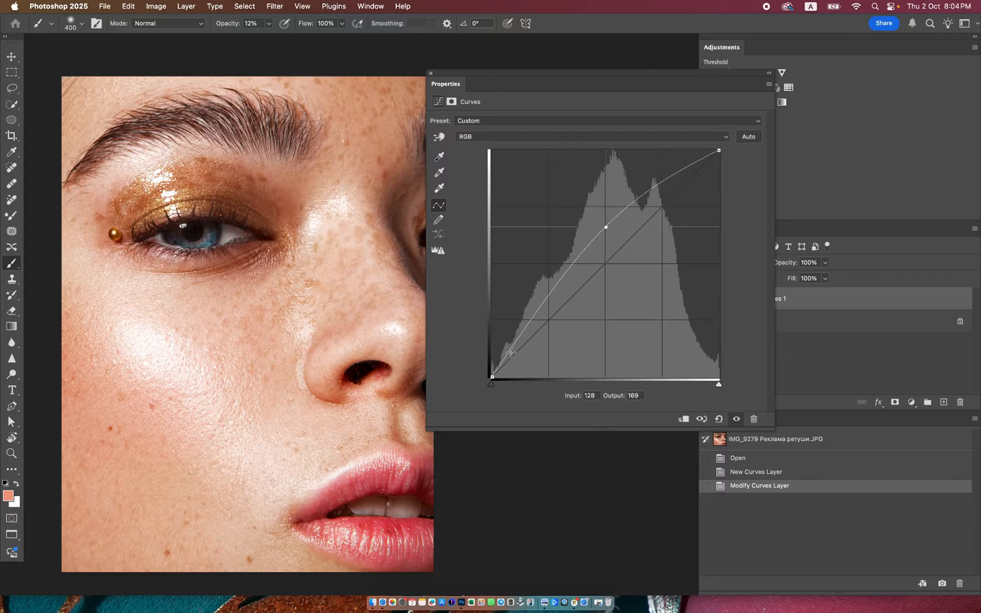
{"action": "left_click", "coordinate": [489, 379]}
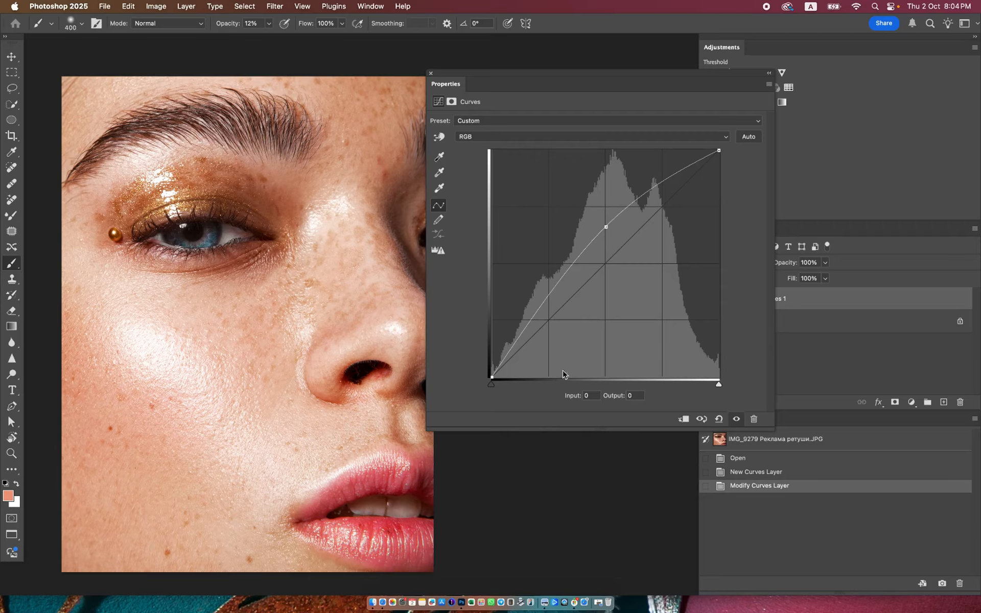
{"action": "left_click_drag", "start_coordinate": [605, 227], "coordinate": [569, 238]}
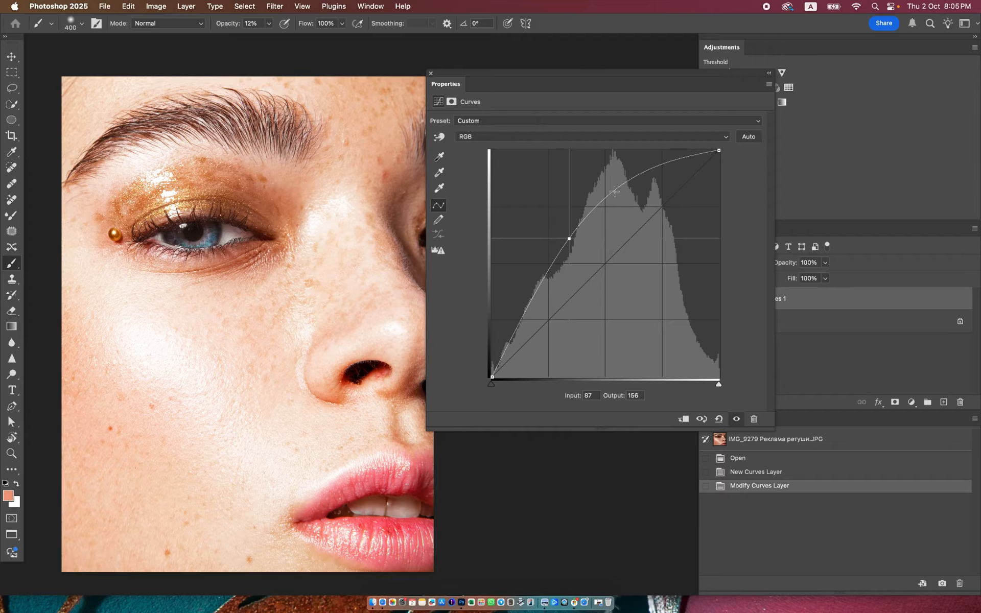
{"action": "left_click_drag", "start_coordinate": [567, 237], "coordinate": [605, 264]}
{"action": "key", "text": "BackSpace"}
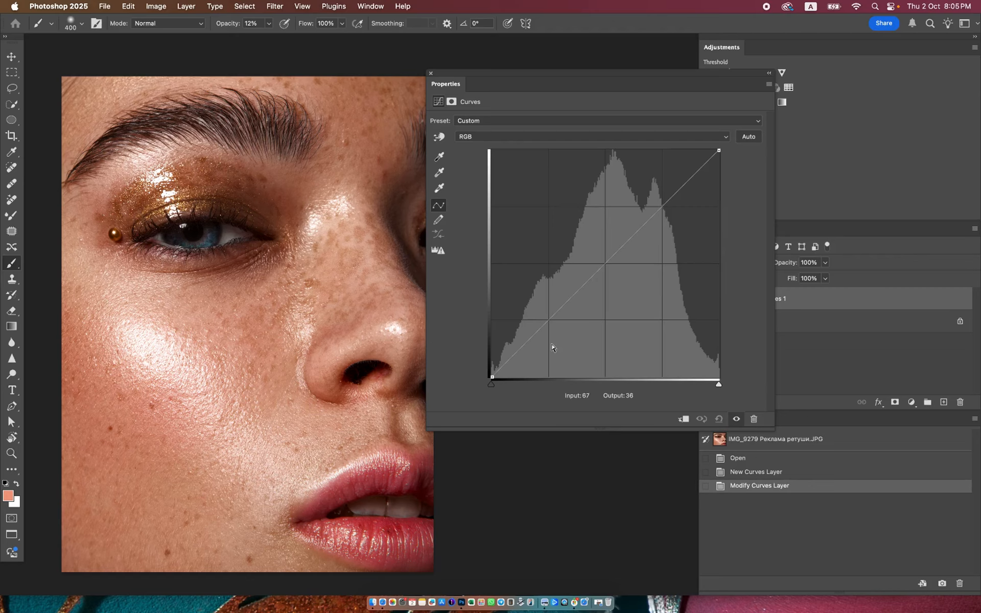
Step: Anchor the RGB curve at its three inner grid intersections, and move the black point to input 33, output 0, and to input 0, output 181
{"action": "left_click", "coordinate": [549, 321]}
{"action": "left_click", "coordinate": [604, 265]}
{"action": "left_click", "coordinate": [663, 208]}
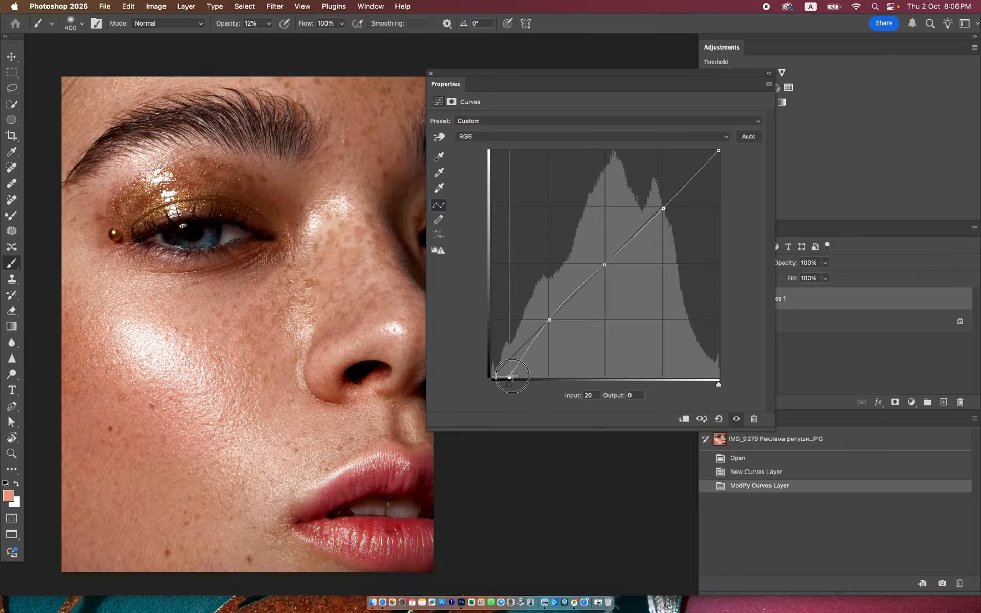
{"action": "left_click", "coordinate": [491, 376]}
{"action": "left_click_drag", "start_coordinate": [491, 376], "coordinate": [521, 376]}
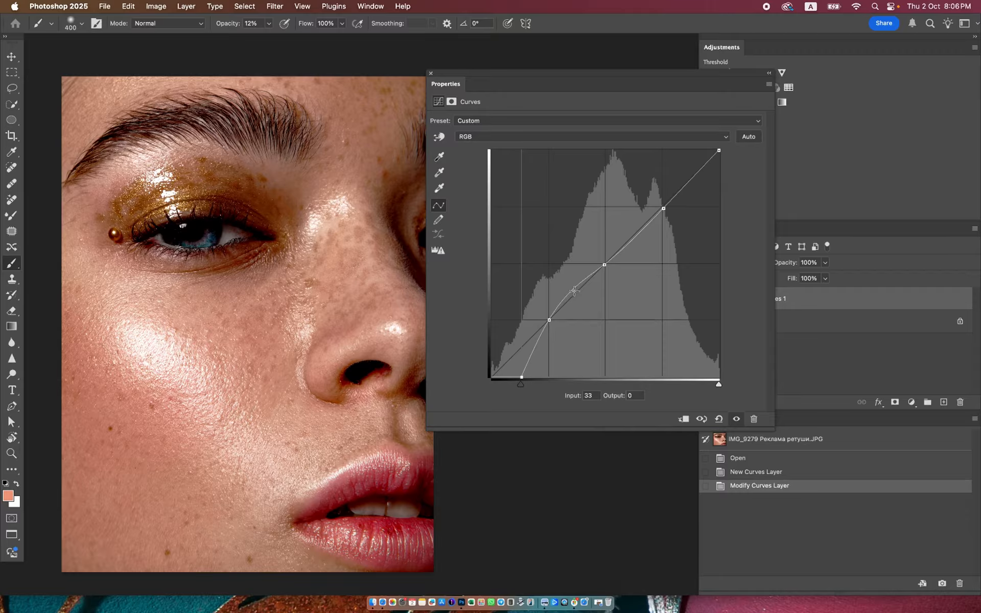
{"action": "left_click_drag", "start_coordinate": [521, 376], "coordinate": [468, 214]}
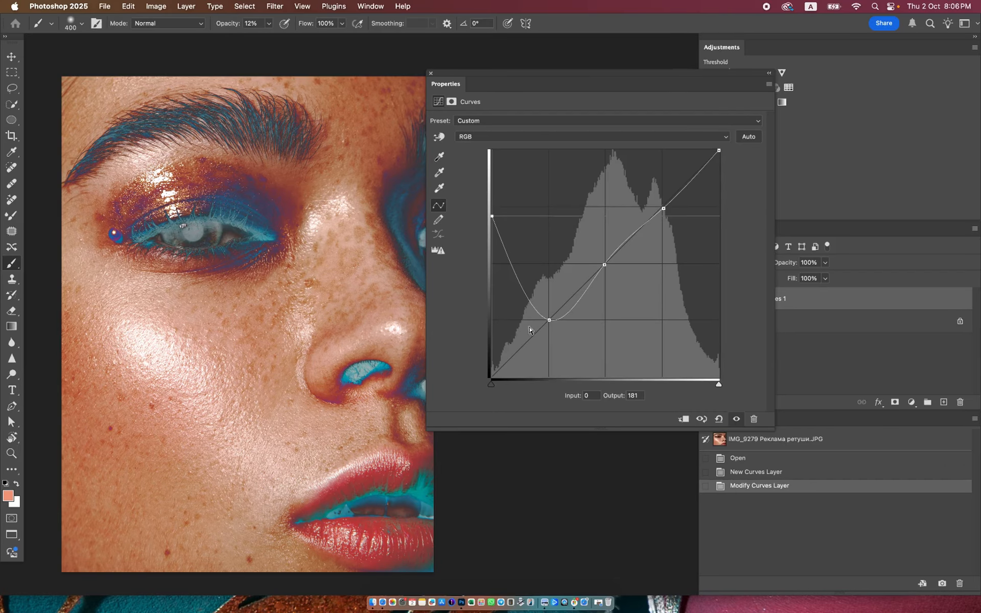
Step: Delete the three inner anchor points from the RGB curve and return the black point to input 0, output 0
{"action": "left_click", "coordinate": [549, 320]}
{"action": "key", "text": "Delete"}
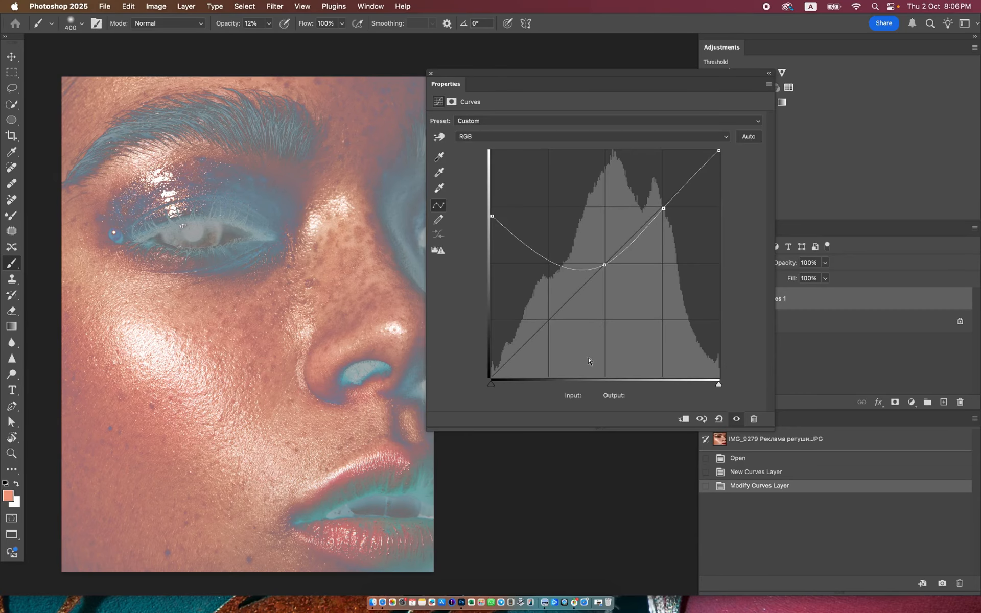
{"action": "left_click", "coordinate": [605, 265]}
{"action": "key", "text": "Delete"}
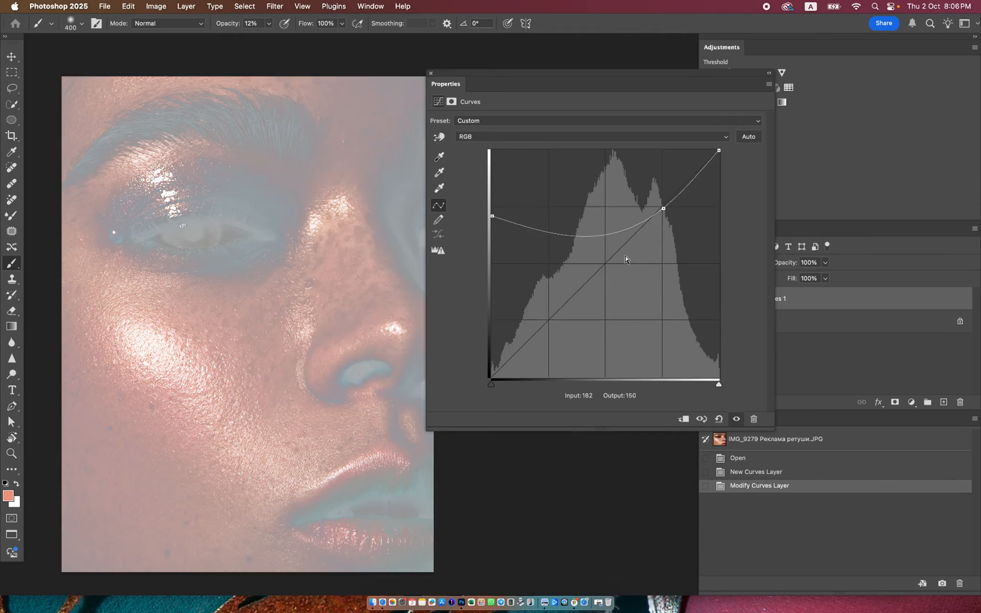
{"action": "left_click", "coordinate": [663, 208]}
{"action": "key", "text": "Delete"}
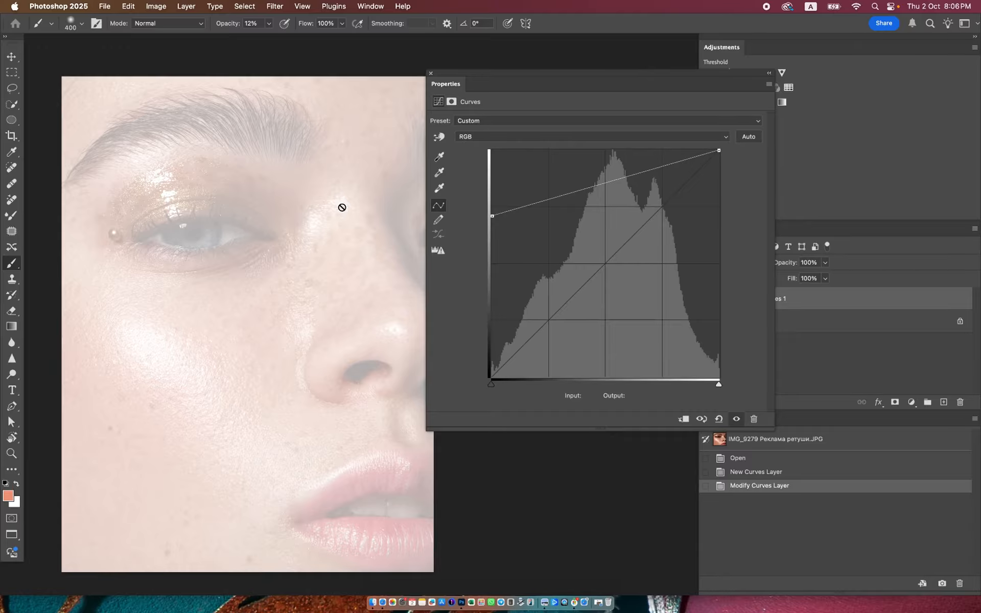
{"action": "left_click_drag", "start_coordinate": [495, 219], "coordinate": [437, 412]}
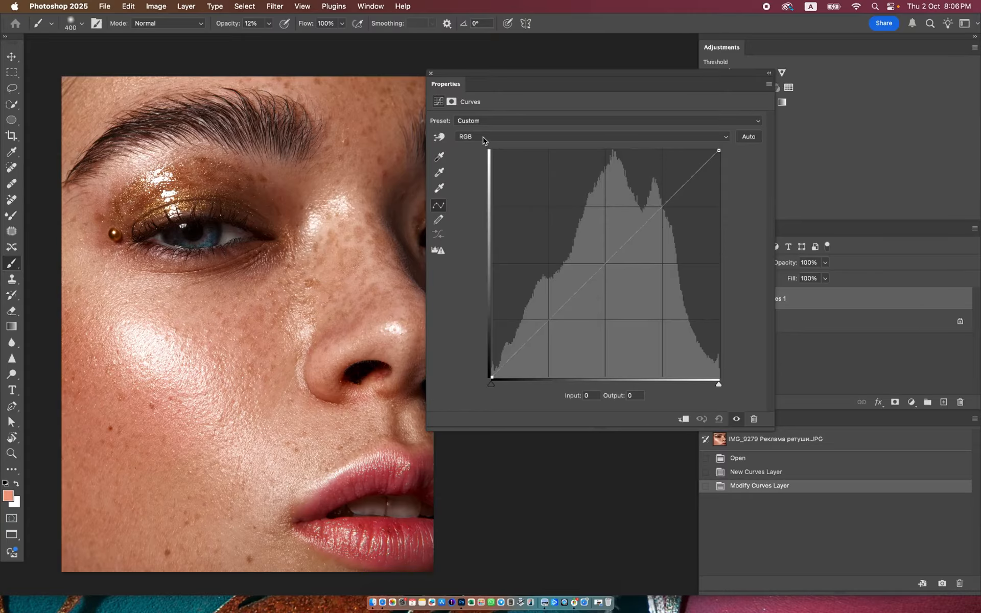
Step: Display the Red channel's curve and histogram in the Curves adjustment
{"action": "left_click", "coordinate": [484, 140]}
{"action": "left_click", "coordinate": [481, 148]}
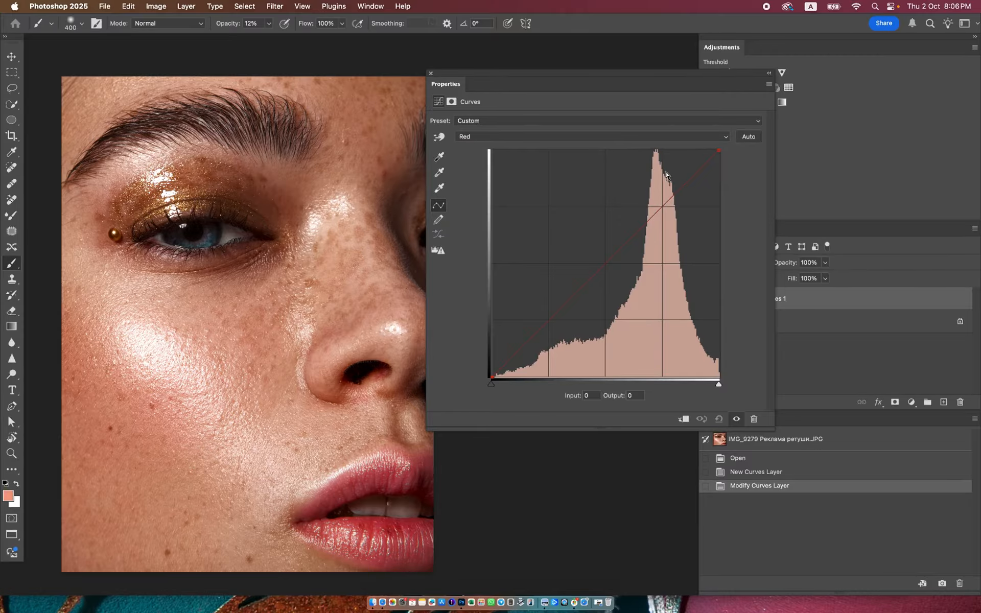
{"action": "left_click", "coordinate": [576, 137]}
{"action": "left_click", "coordinate": [576, 137]}
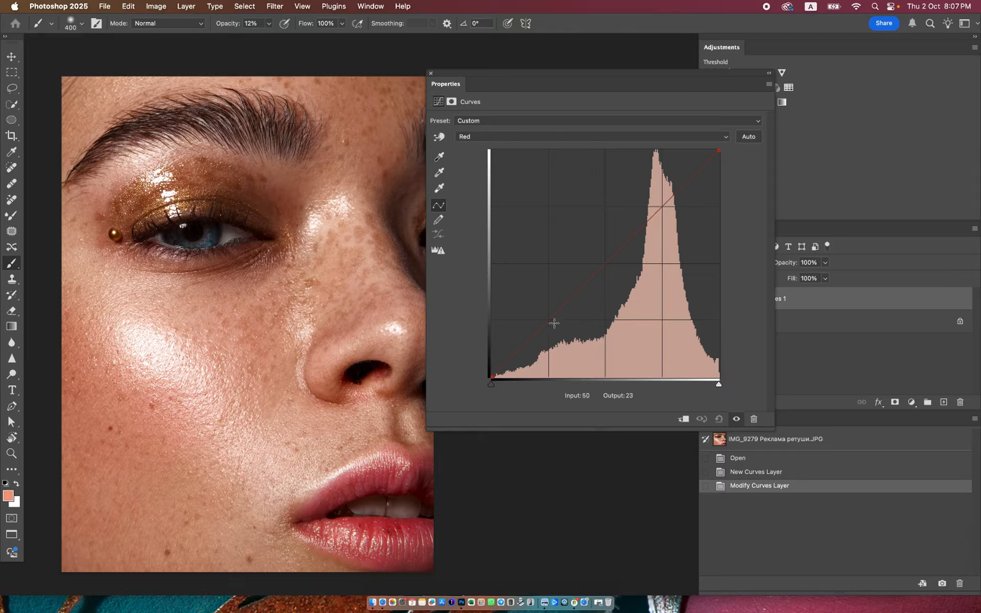
Step: Switch the Curves adjustment to the Blue channel
{"action": "left_click", "coordinate": [530, 136]}
{"action": "left_click", "coordinate": [529, 139]}
{"action": "left_click", "coordinate": [525, 136]}
{"action": "left_click", "coordinate": [504, 161]}
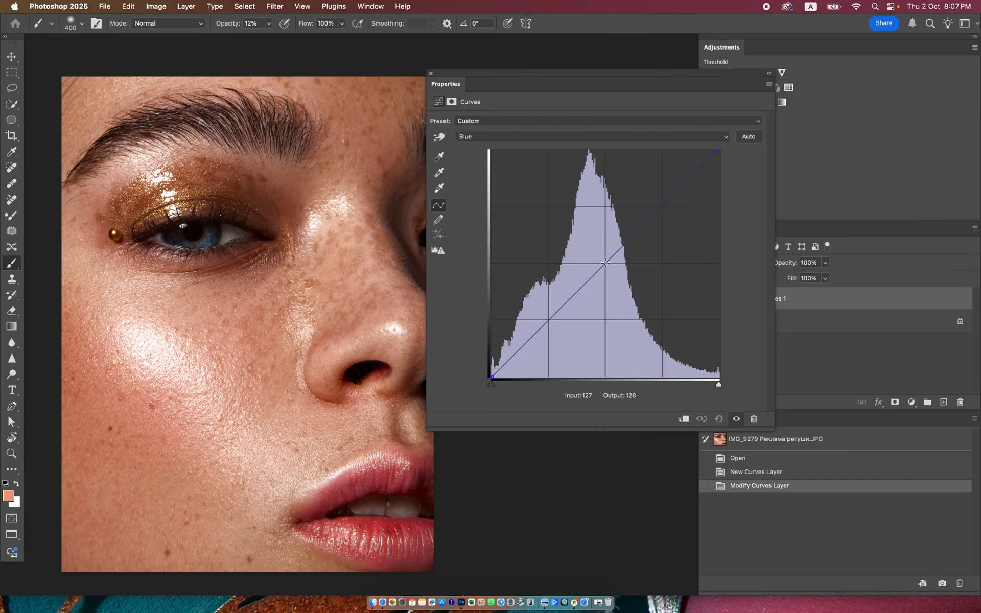
Step: Raise a Blue channel midpoint to input 82, output 204, and restore the curve to a straight diagonal
{"action": "left_click_drag", "start_coordinate": [604, 263], "coordinate": [564, 196]}
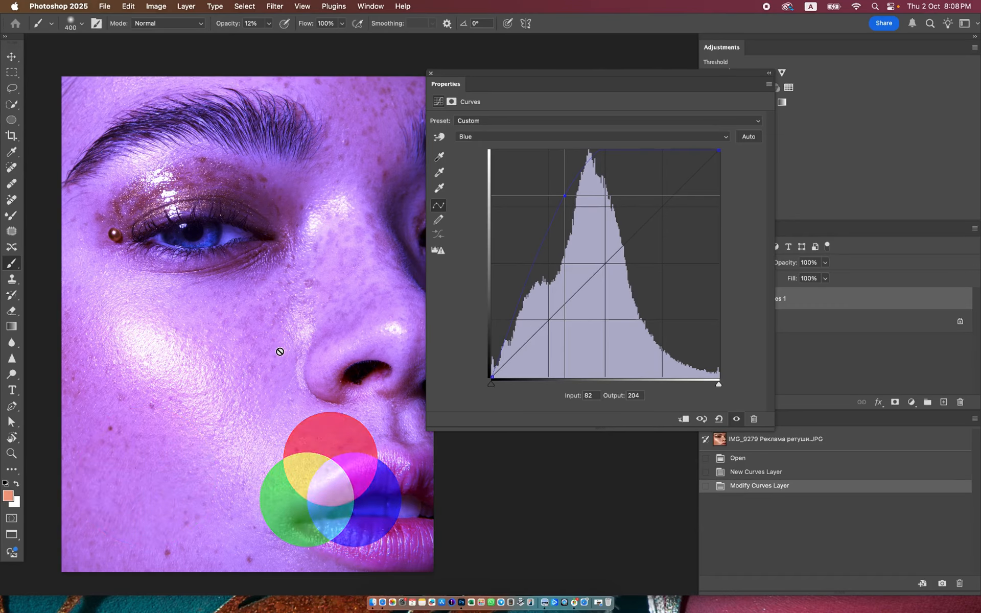
{"action": "left_click_drag", "start_coordinate": [564, 202], "coordinate": [606, 264]}
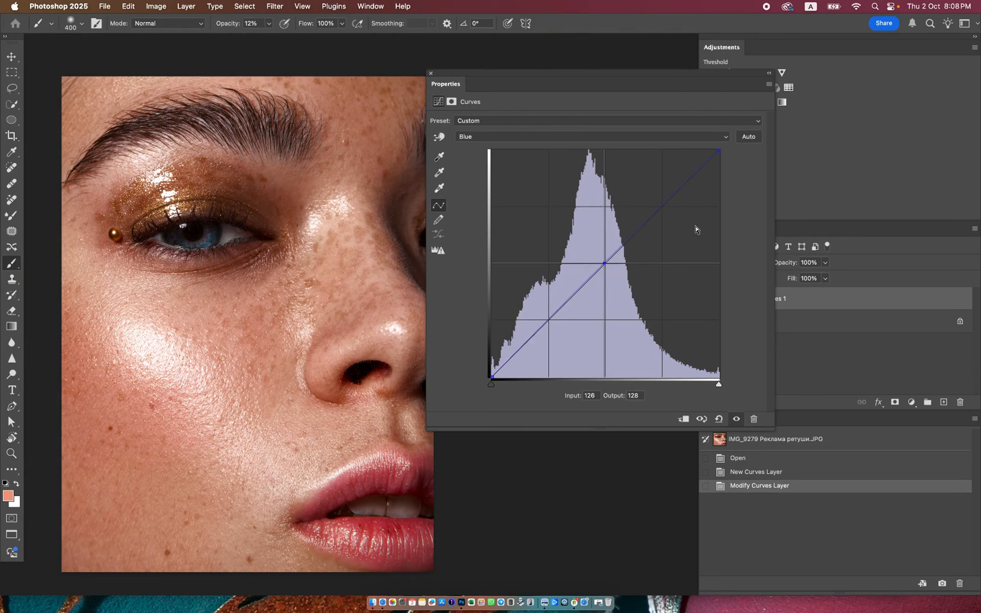
{"action": "left_click_drag", "start_coordinate": [713, 149], "coordinate": [744, 132]}
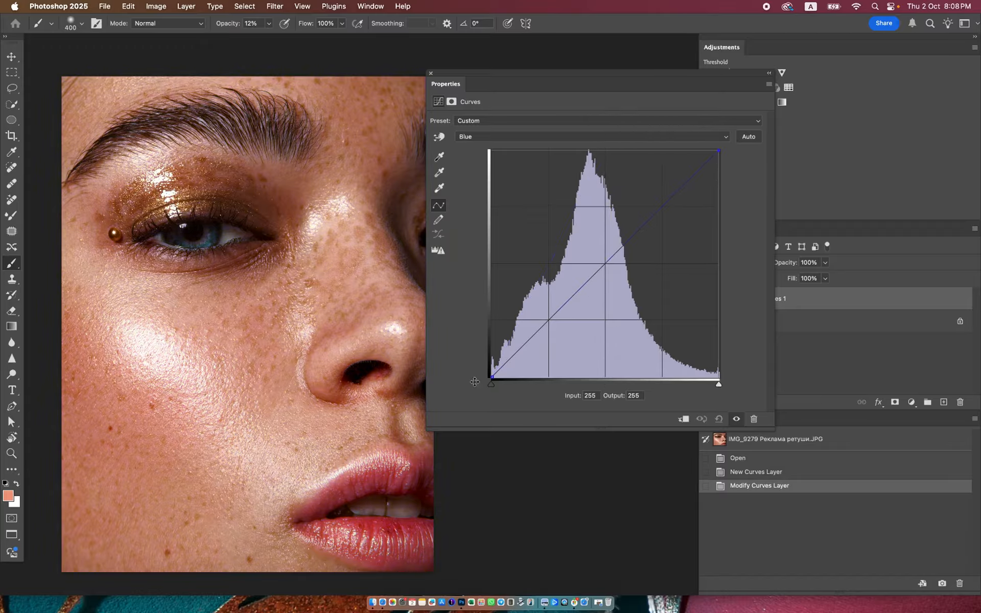
Step: Raise the Blue curve's black point to output 71, return it to 0, and shift the white point and bring it back to 255
{"action": "left_click_drag", "start_coordinate": [491, 377], "coordinate": [463, 312]}
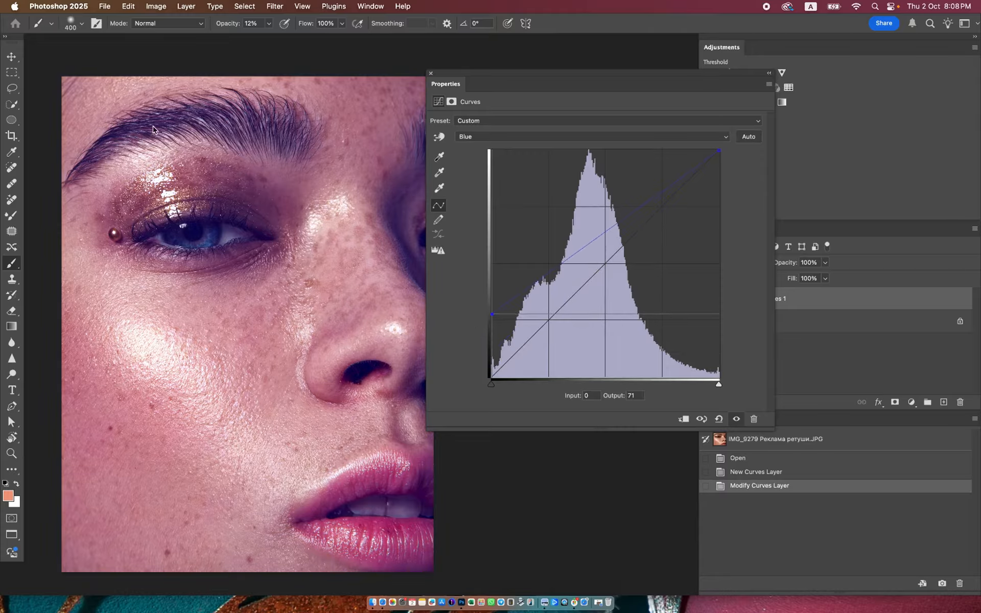
{"action": "left_click_drag", "start_coordinate": [493, 313], "coordinate": [354, 436]}
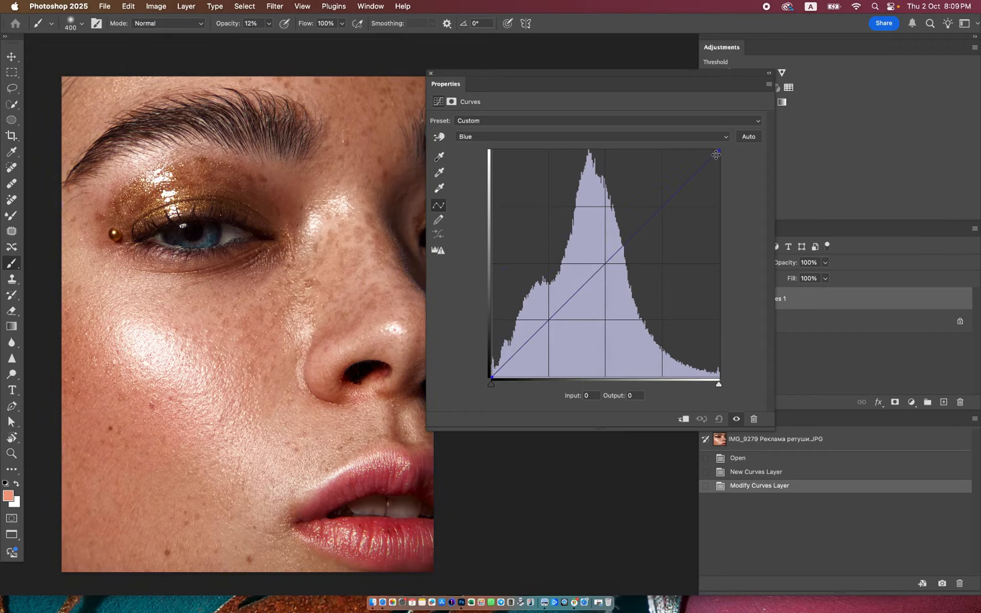
{"action": "left_click_drag", "start_coordinate": [718, 151], "coordinate": [749, 83]}
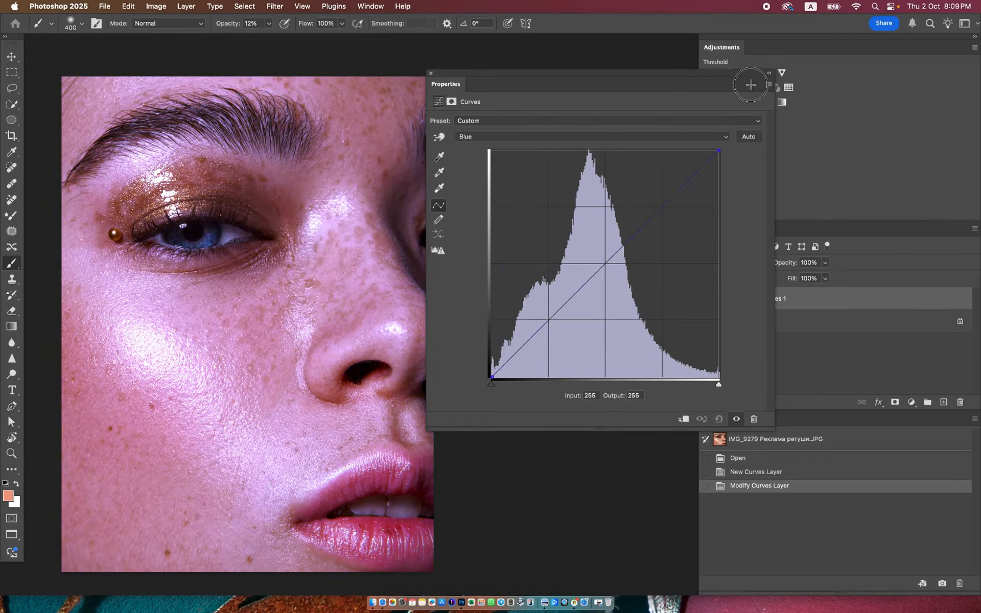